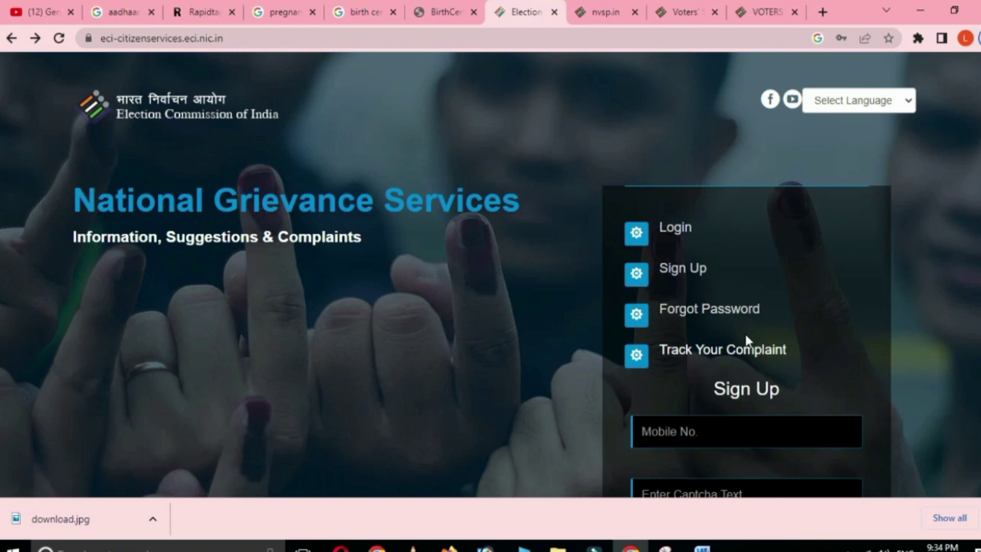
Enter the user's mobile number in Mobile No. and type the displayed captcha text
scroll(708, 313, "down", 3)
scroll(708, 313, "down", 1)
left_click(672, 180)
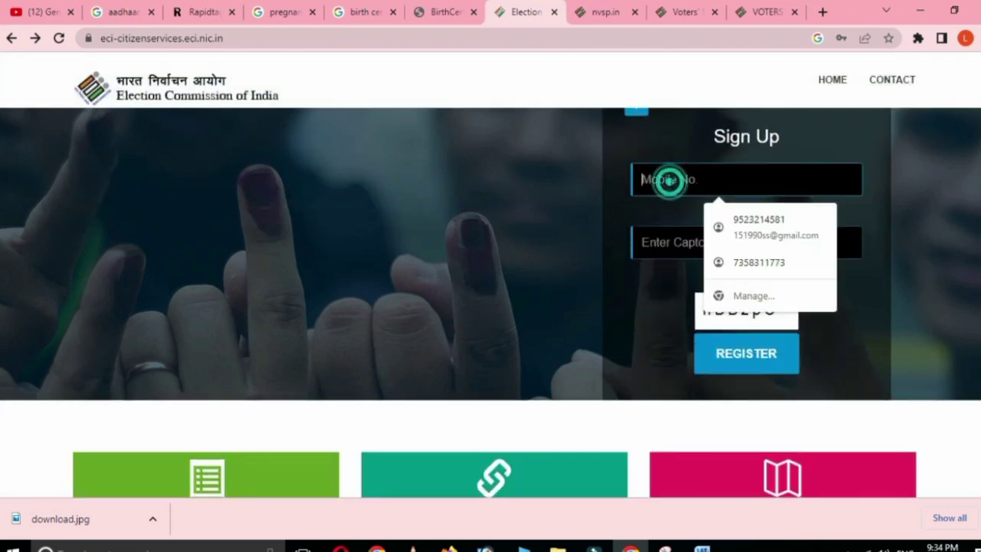
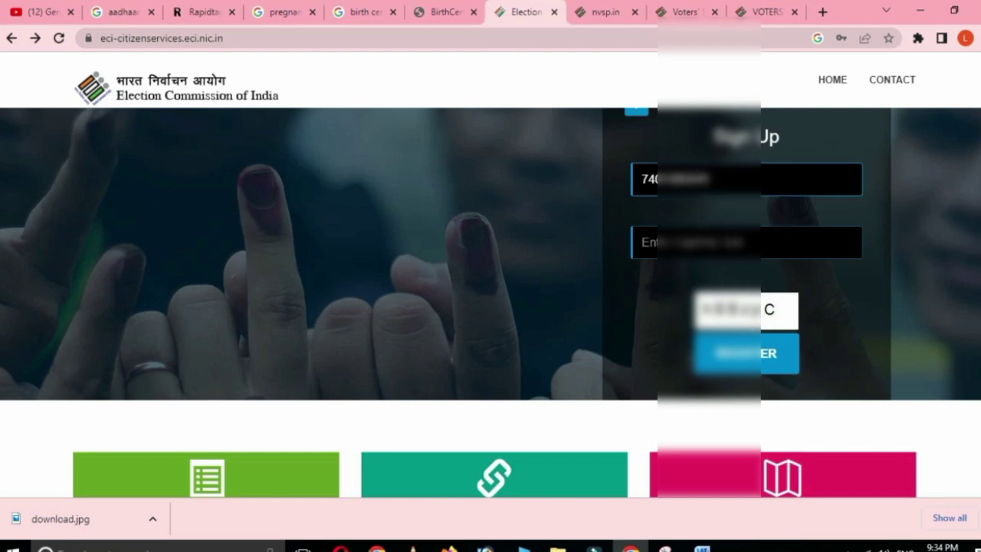
left_click(674, 242)
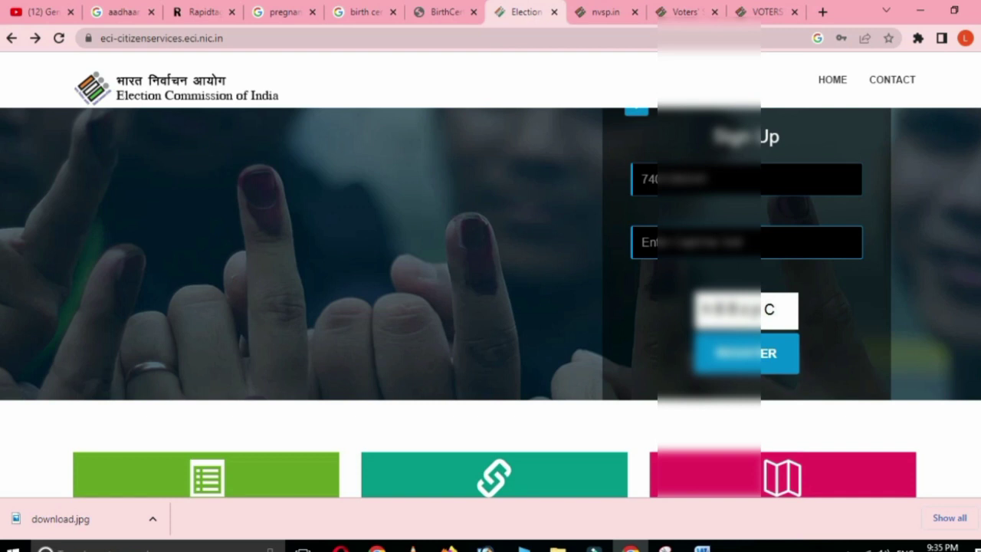
type("hB")
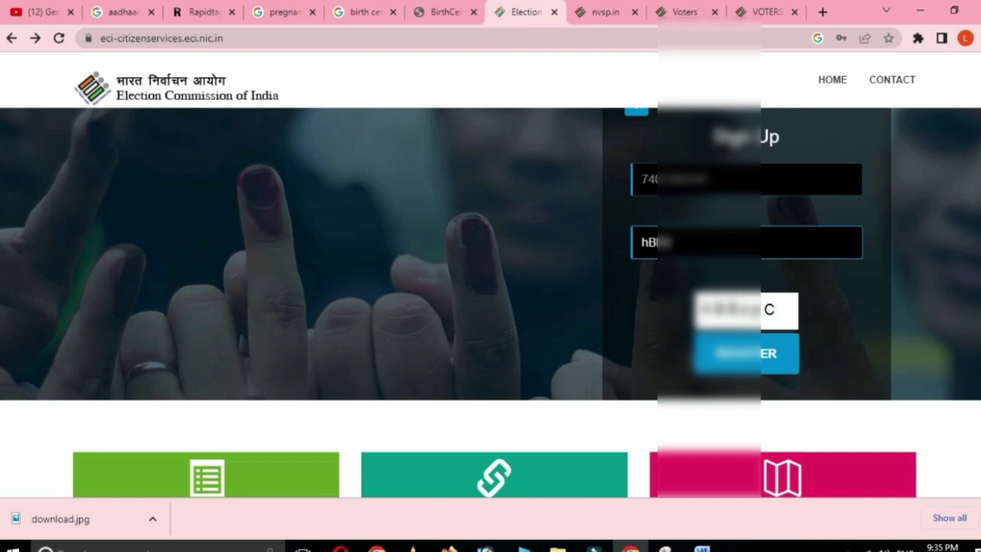
type("q")
Submit the sign-up registration so a verification code is sent to the mobile
left_click(749, 358)
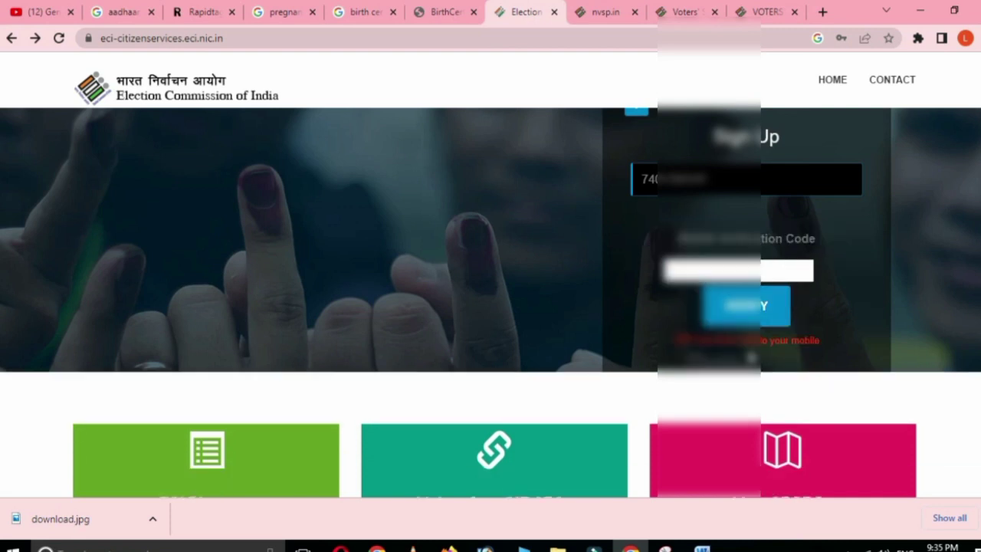
scroll(755, 364, "up", 3)
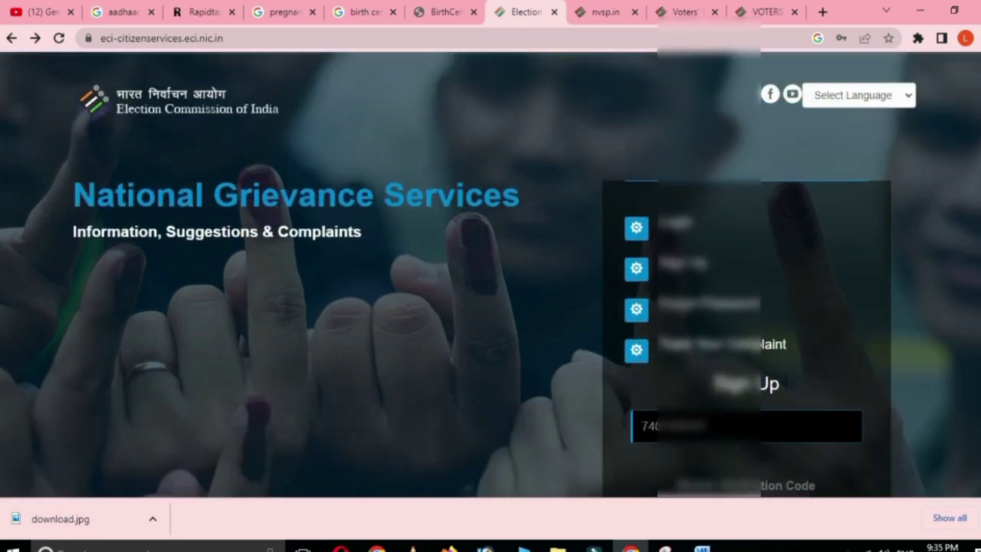
scroll(784, 383, "down", 10)
scroll(784, 383, "up", 10)
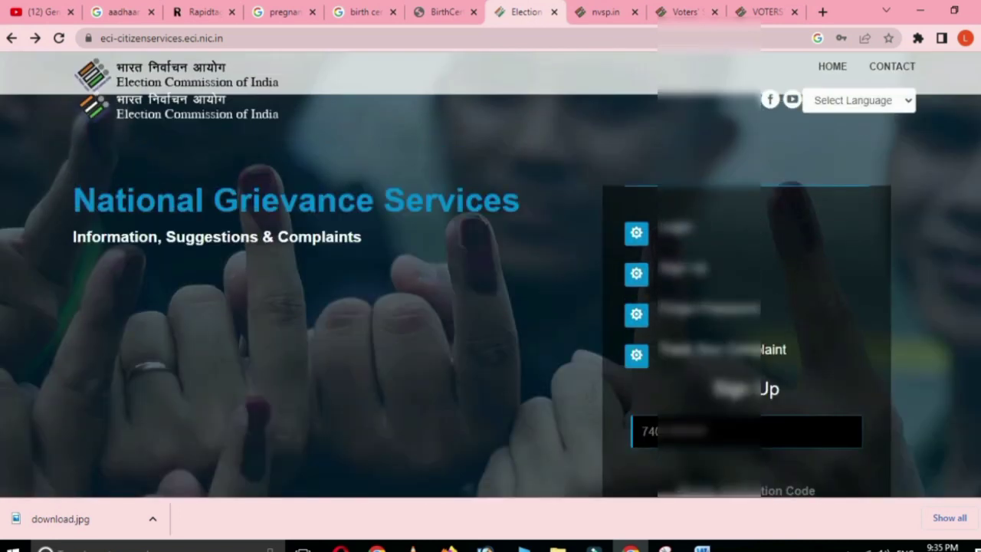
scroll(755, 365, "down", 3)
Enter the received mobile verification code and verify to log in
left_click(738, 307)
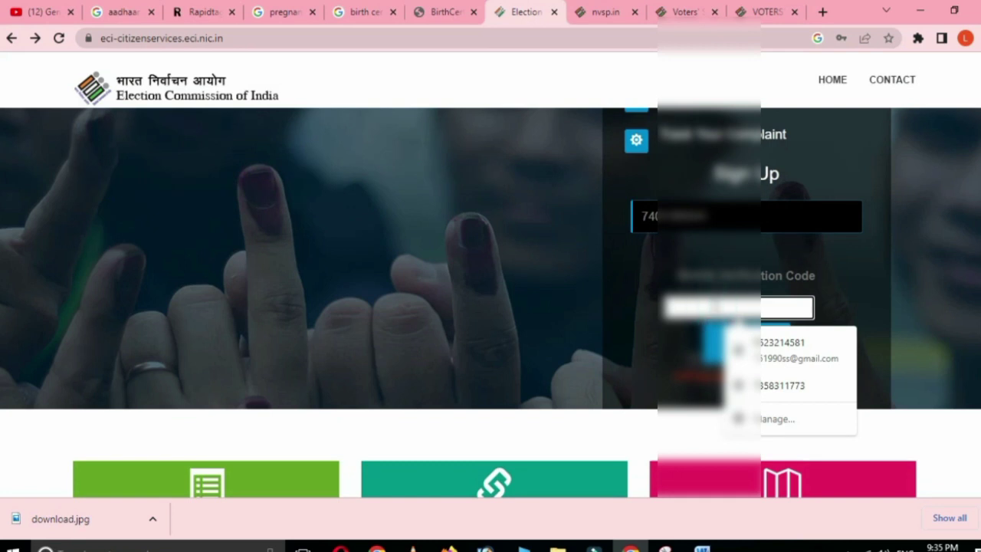
type("1")
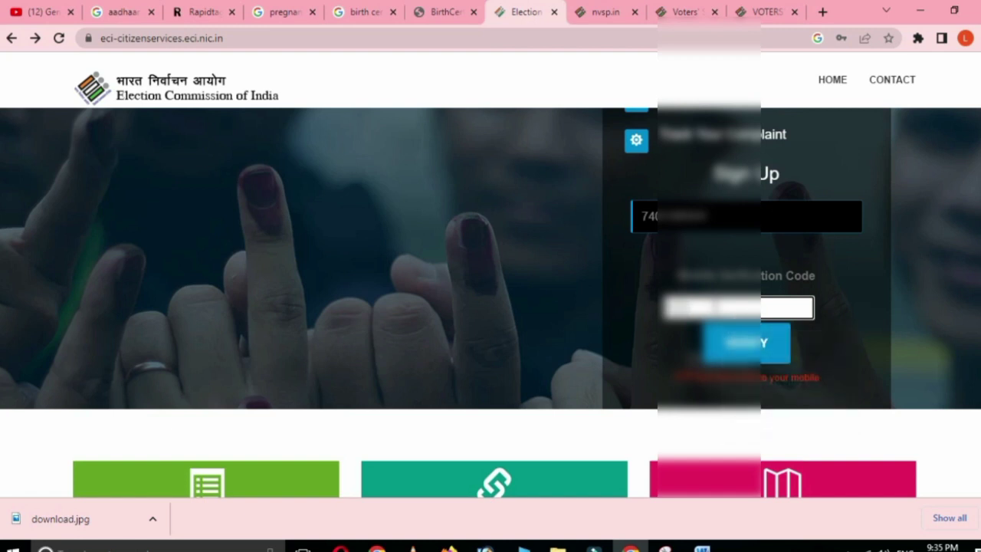
type("234")
left_click(738, 345)
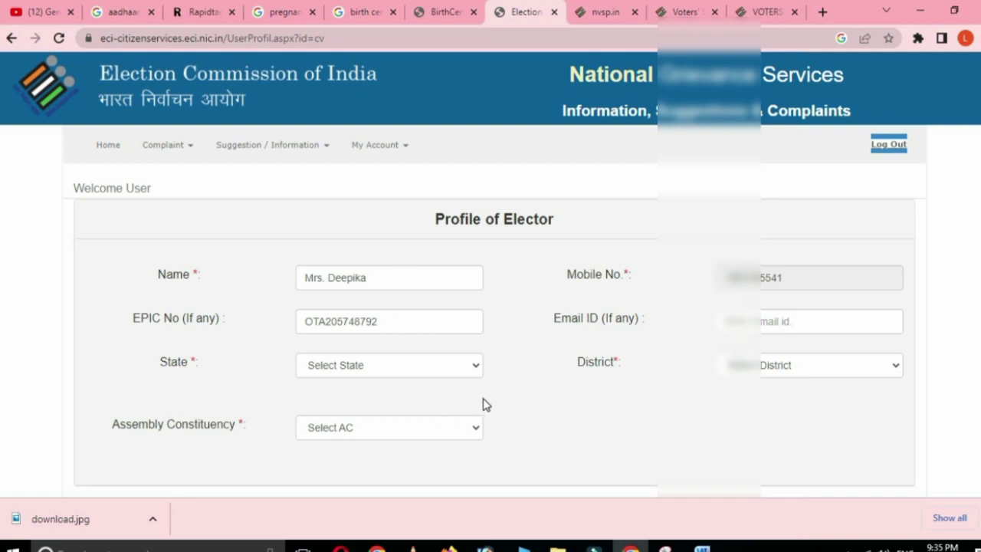
Overwrite the profile's Name with the elector's full name and replace the EPIC number
scroll(483, 404, "down", 1)
scroll(685, 373, "up", 1)
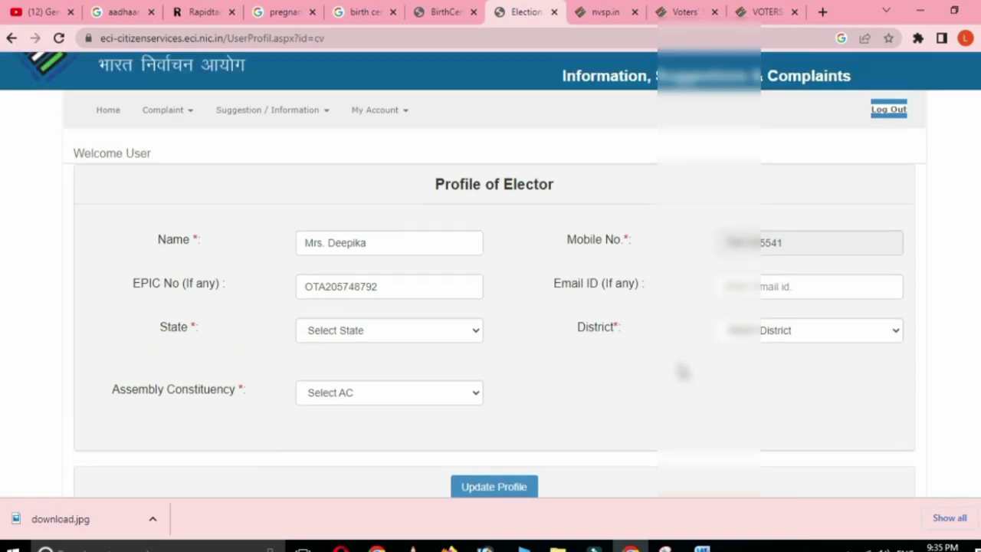
left_click_drag(388, 280, 298, 282)
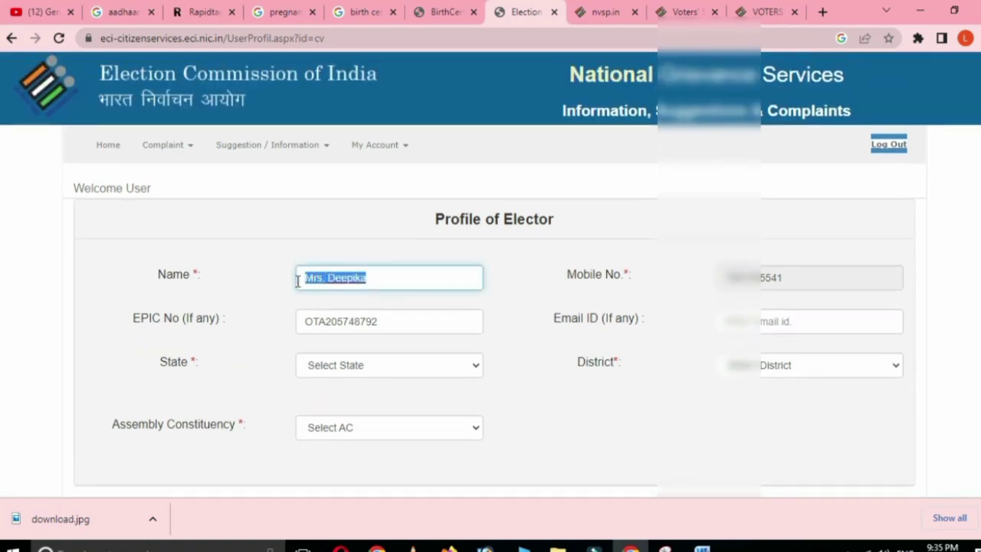
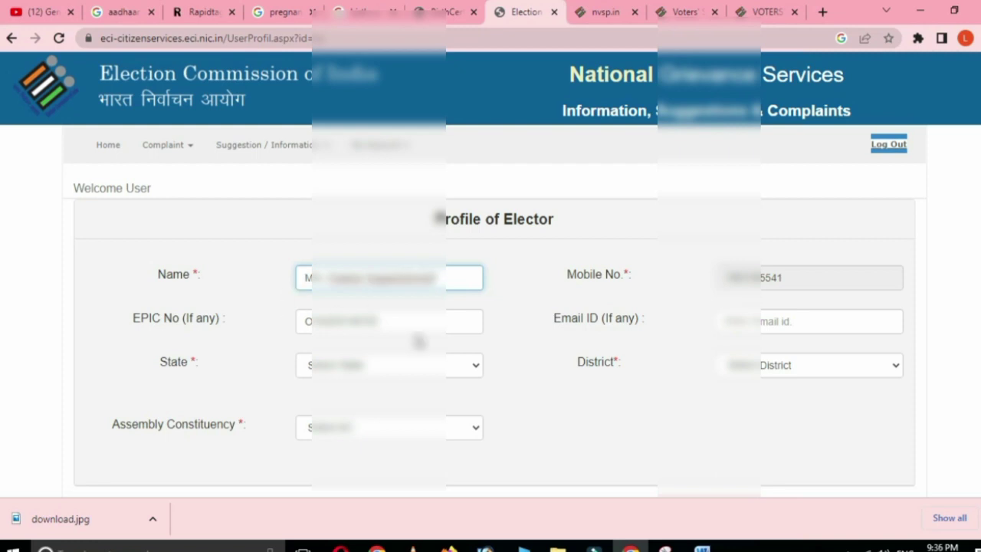
key("Tab")
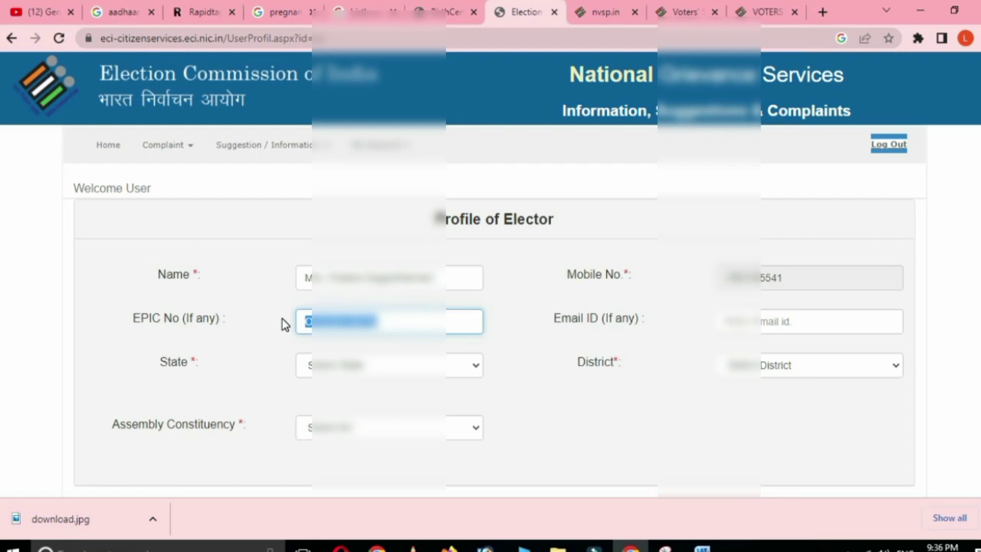
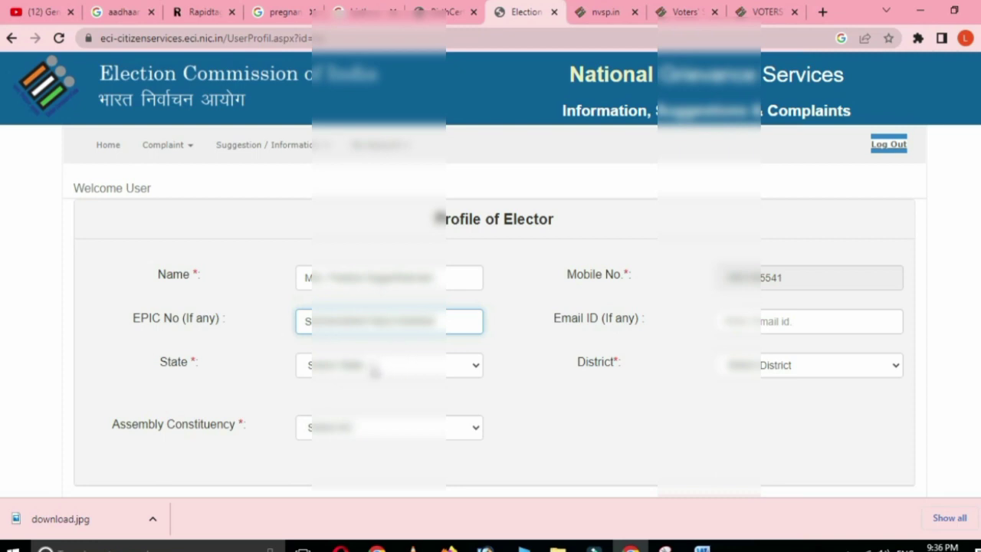
Choose the elector's state, a district starting with T, and the assembly constituency
left_click(374, 366)
scroll(356, 307, "down", 3)
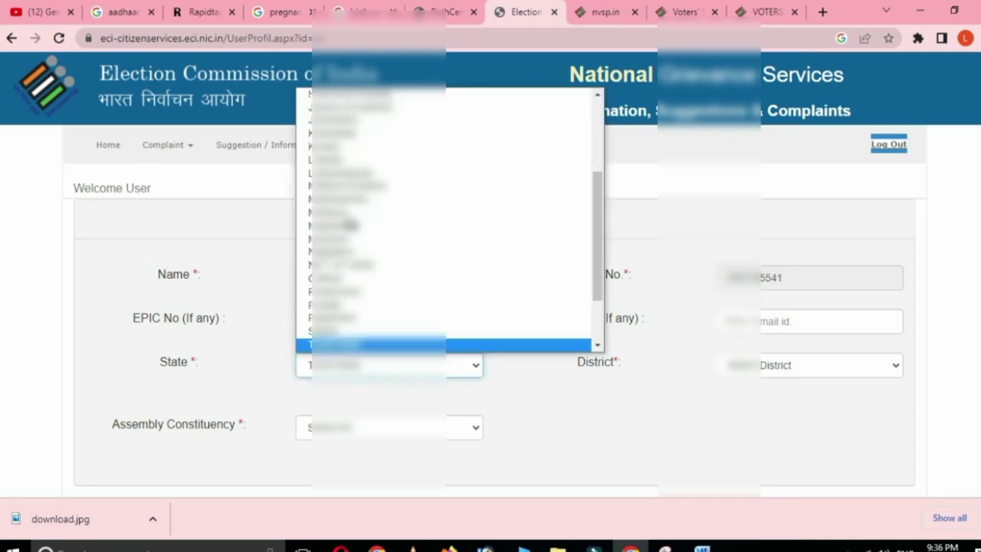
left_click(356, 342)
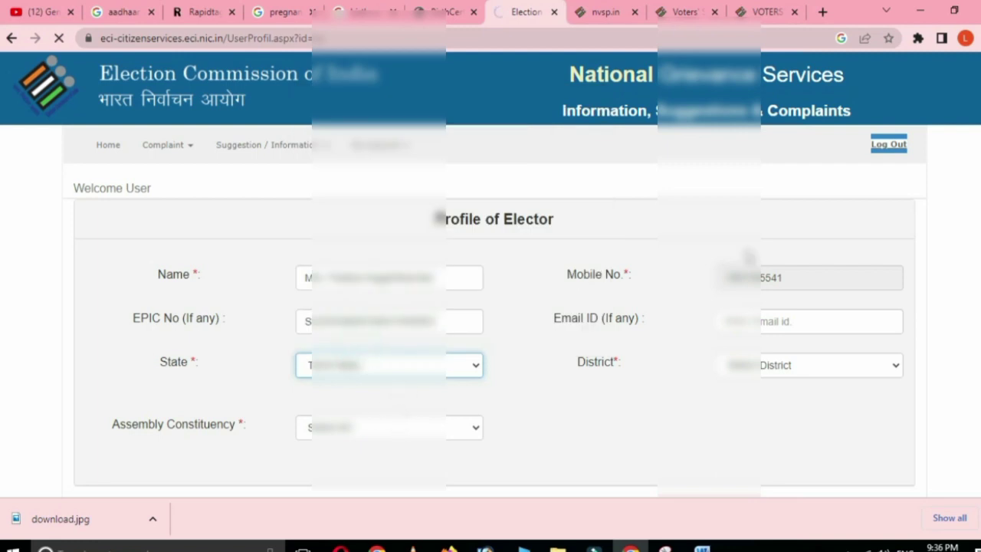
left_click(762, 365)
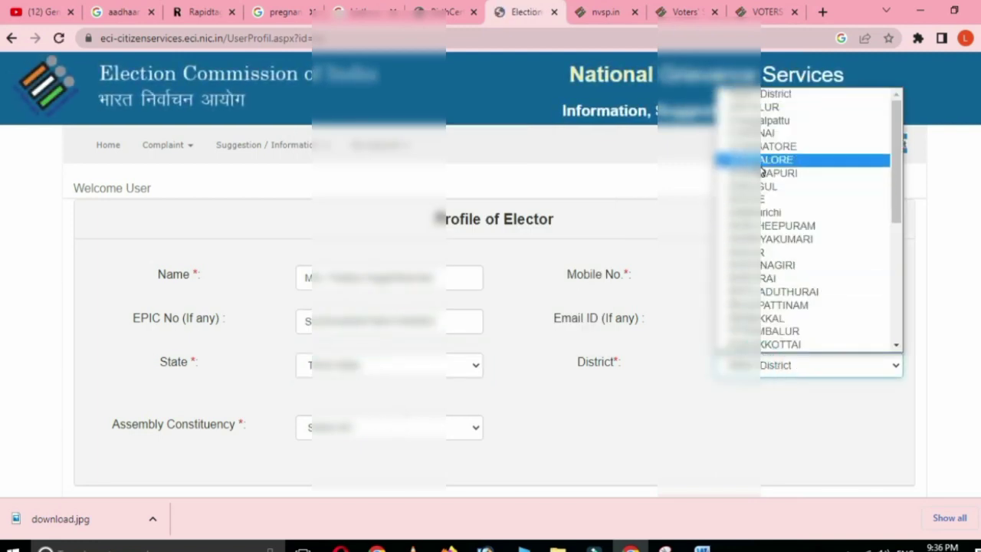
key("t")
key("t")
key("t")
key("t")
key("t")
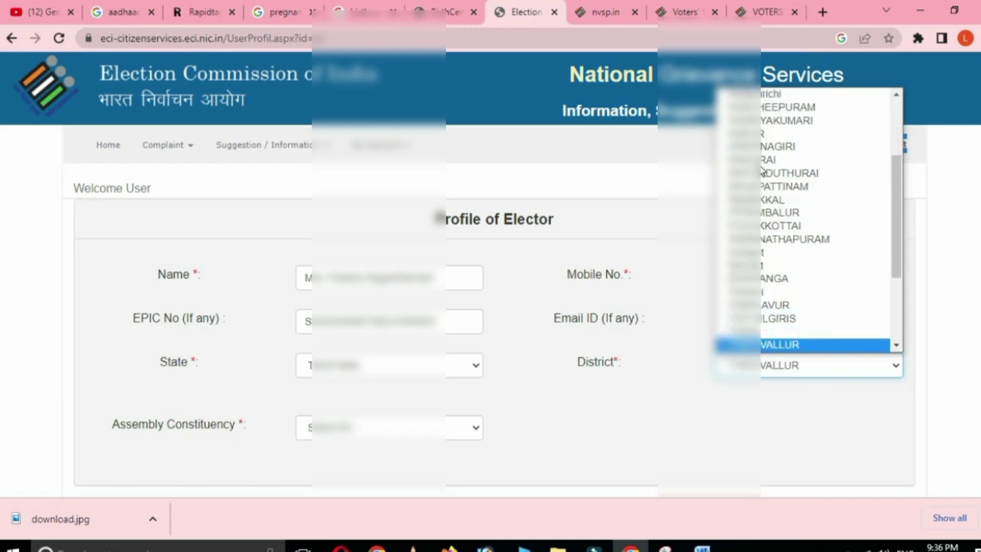
left_click(792, 344)
left_click(338, 429)
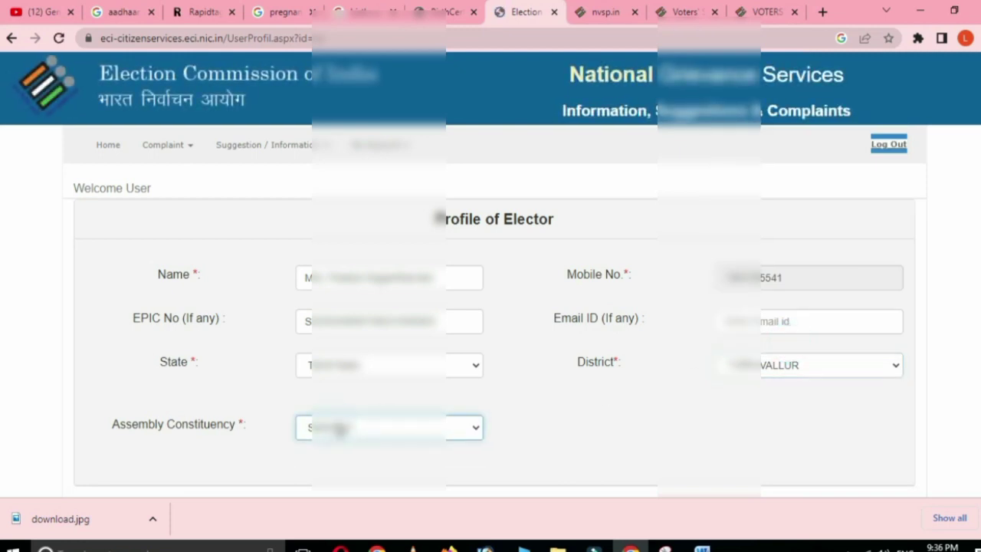
left_click(338, 429)
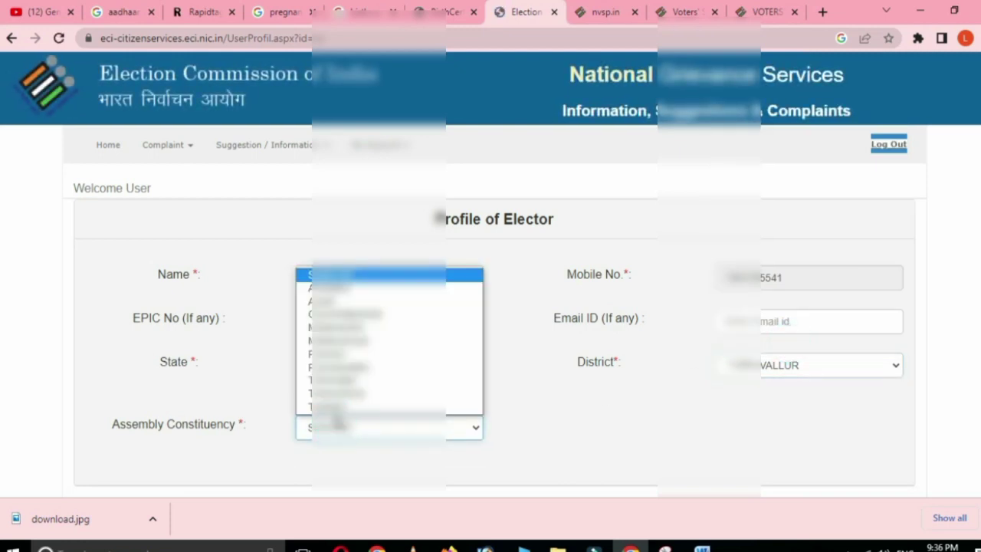
left_click(339, 379)
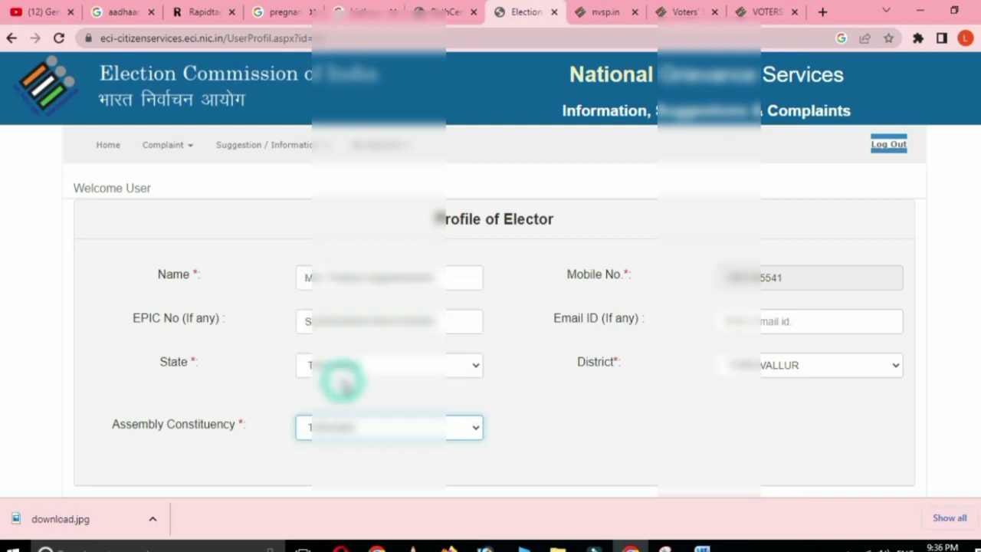
Save the updated elector profile
scroll(452, 383, "down", 1)
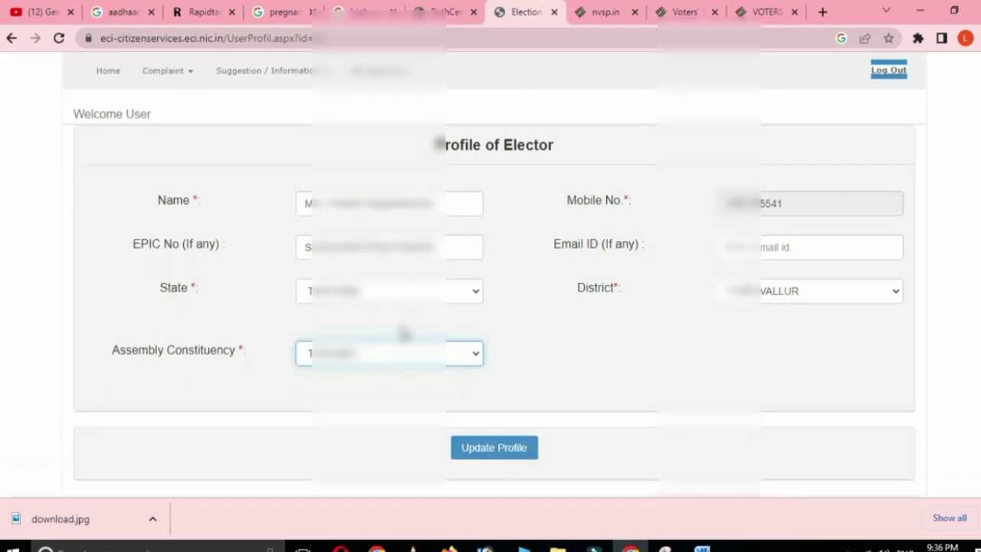
left_click(486, 445)
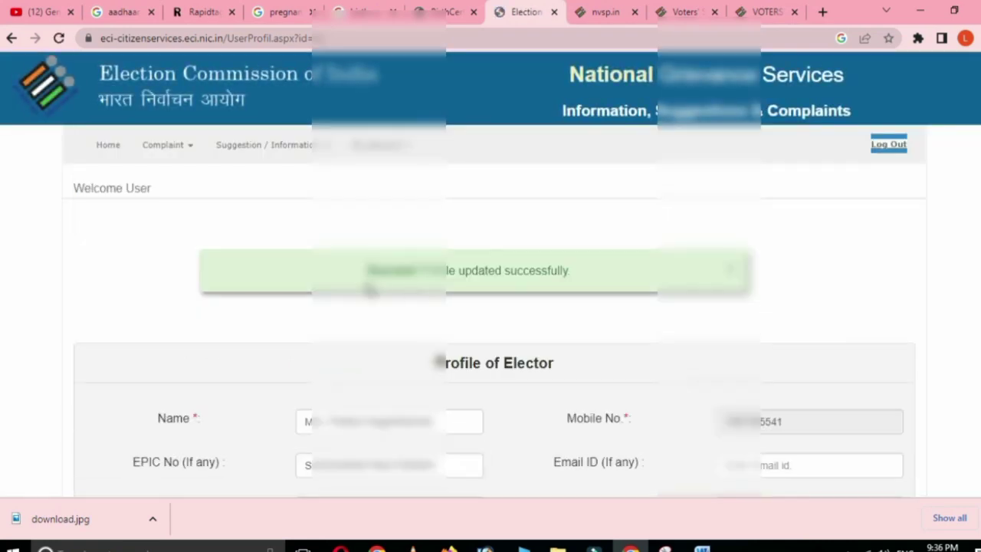
scroll(609, 328, "down", 2)
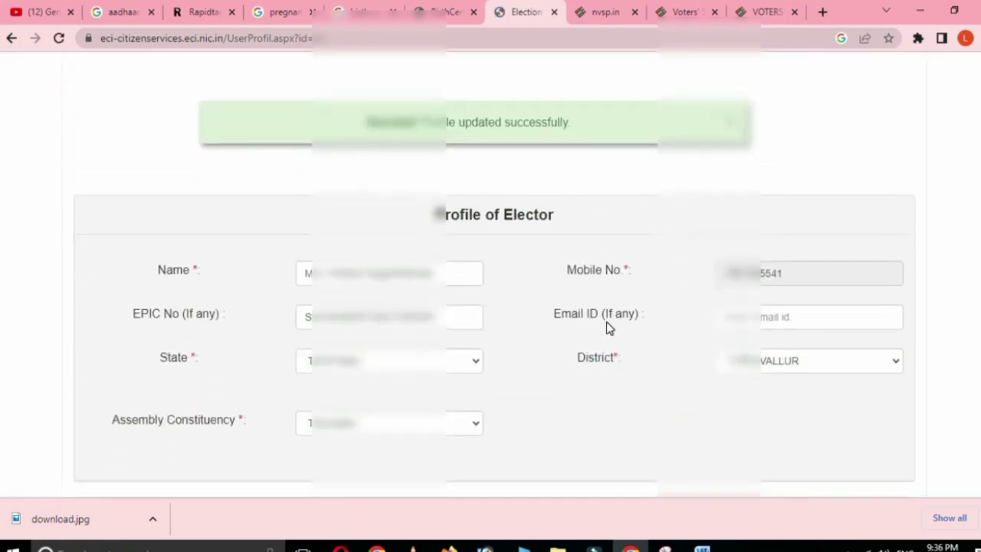
scroll(609, 329, "down", 2)
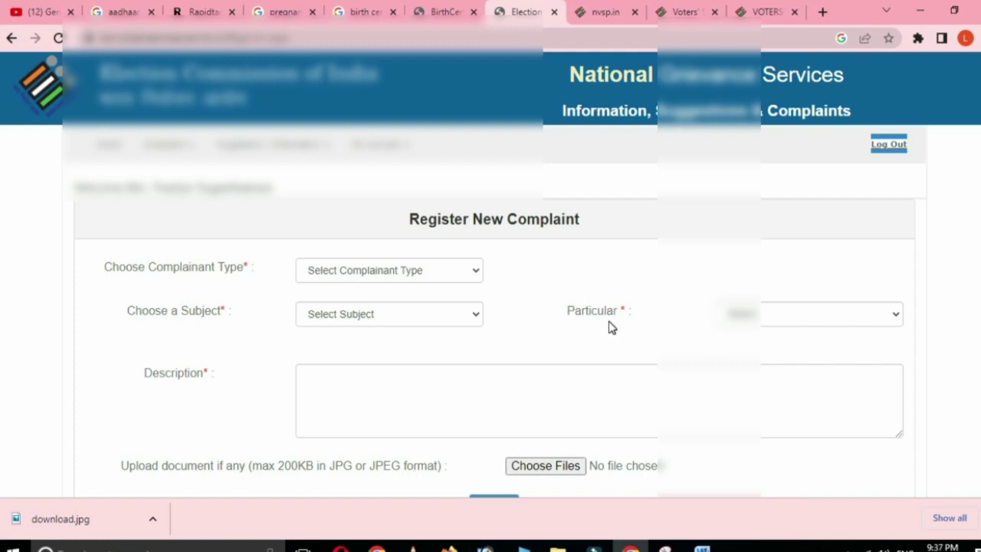
Choose complainant type Citizen, subject EPIC CARD, particular 'Delay in generation of EPIC card'
left_click(476, 275)
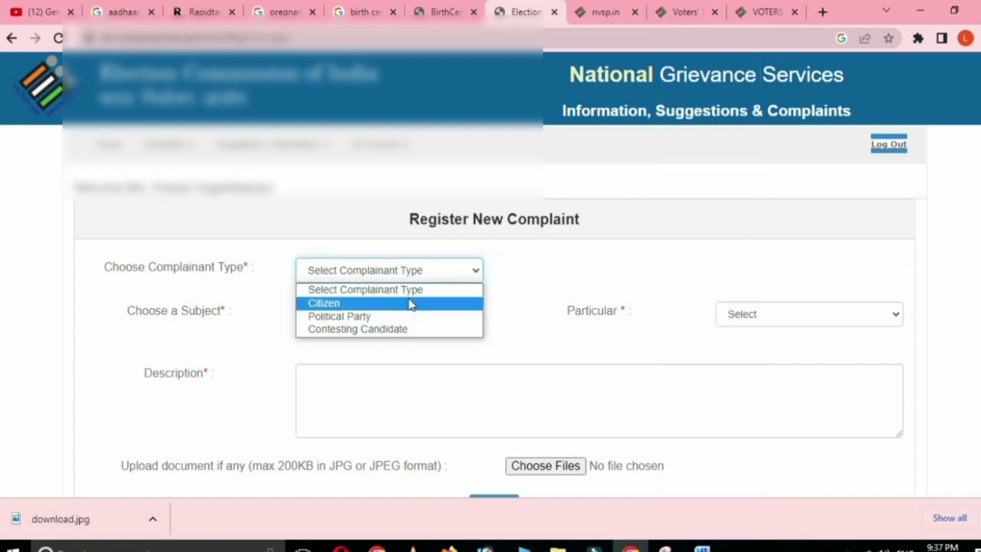
left_click(386, 305)
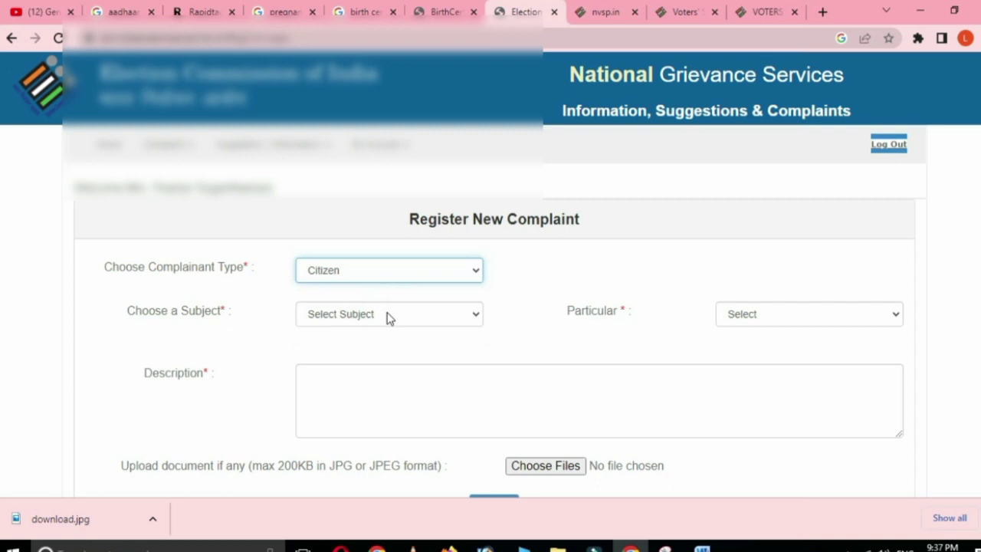
left_click(388, 315)
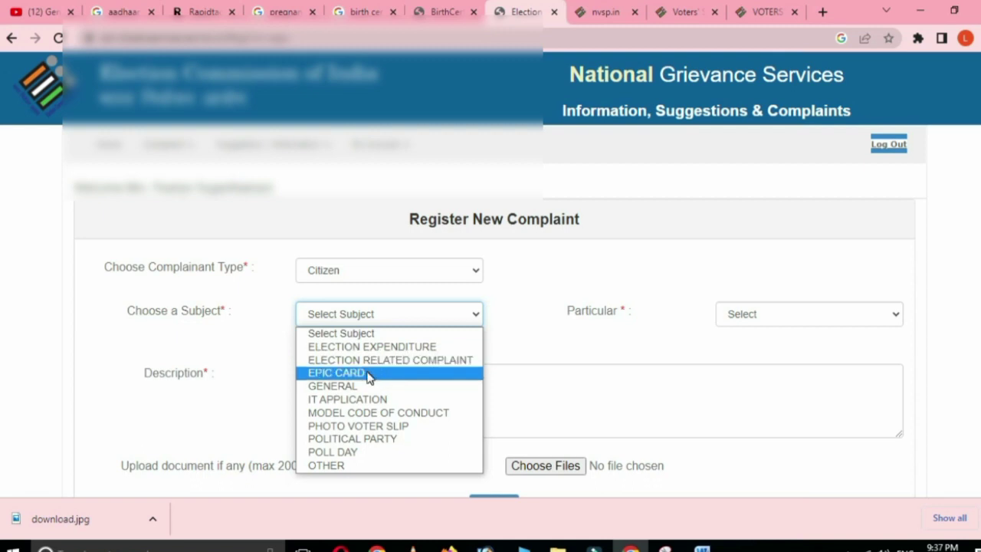
left_click(368, 374)
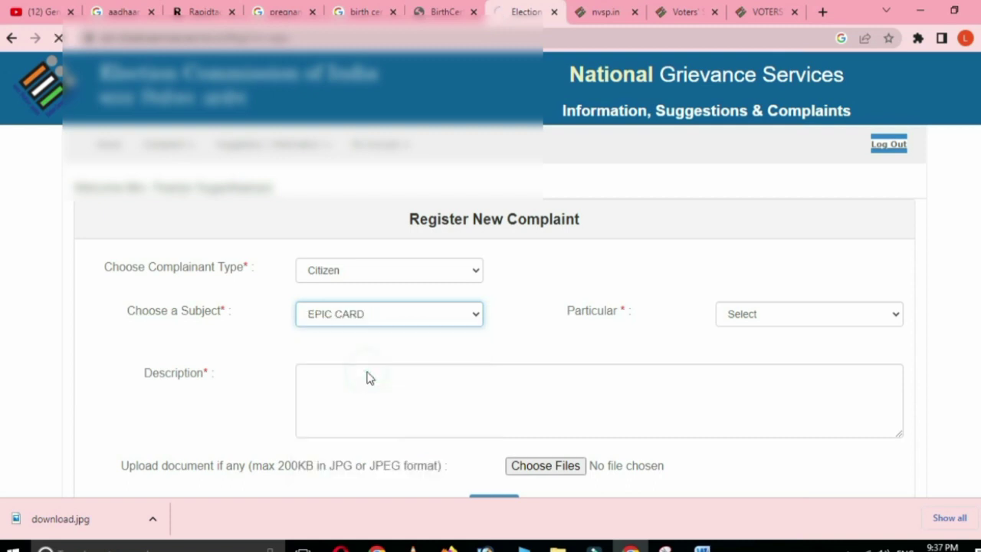
left_click(773, 325)
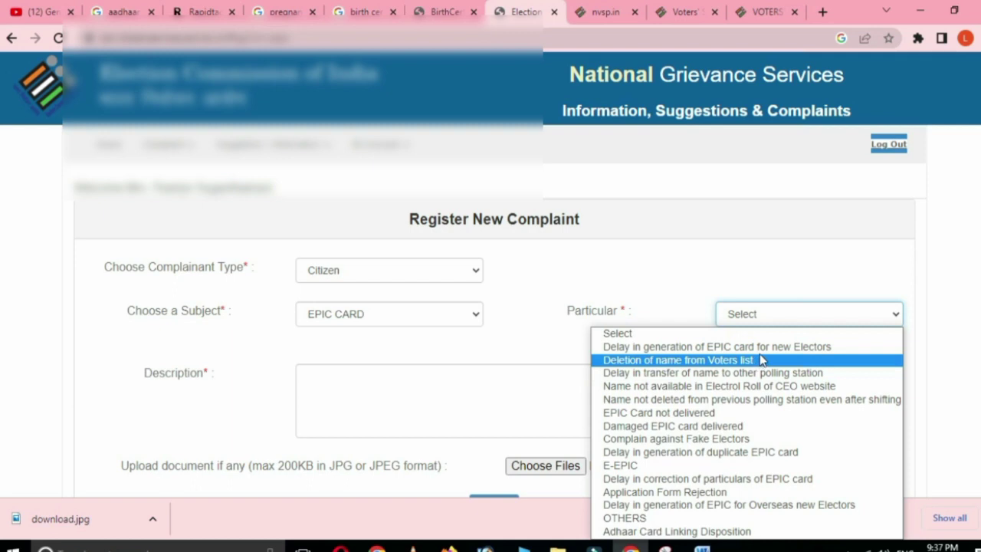
left_click(765, 347)
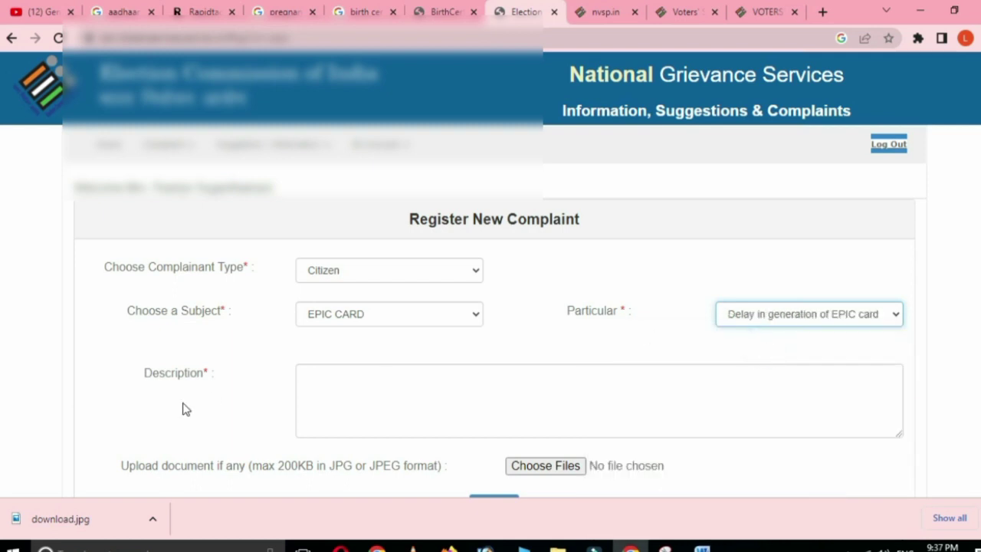
left_click(312, 384)
scroll(312, 383, "down", 1)
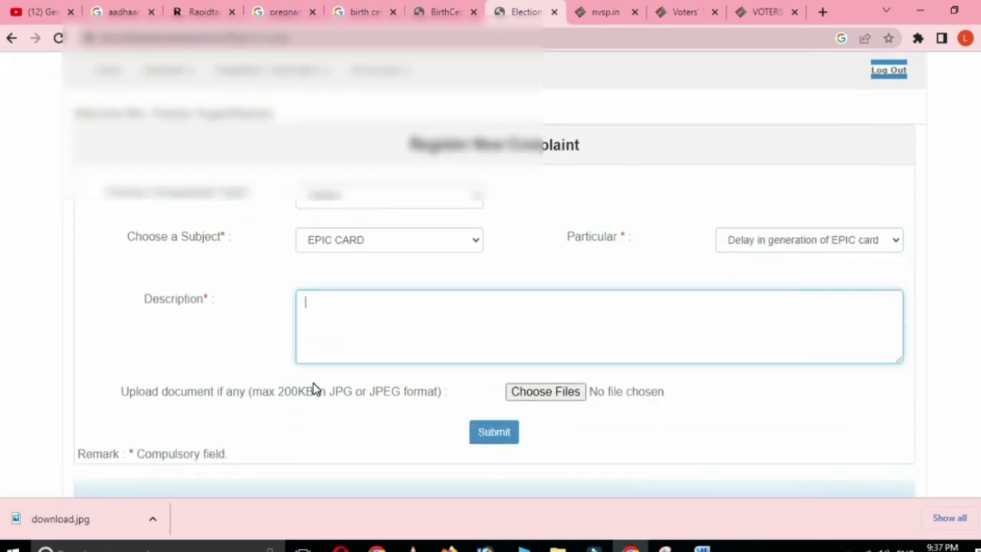
Write the complaint description beginning 'I applied voter id'
type("I apply")
key("BackSpace")
type("ied voter id online  then i try to track my status it showing details not found")
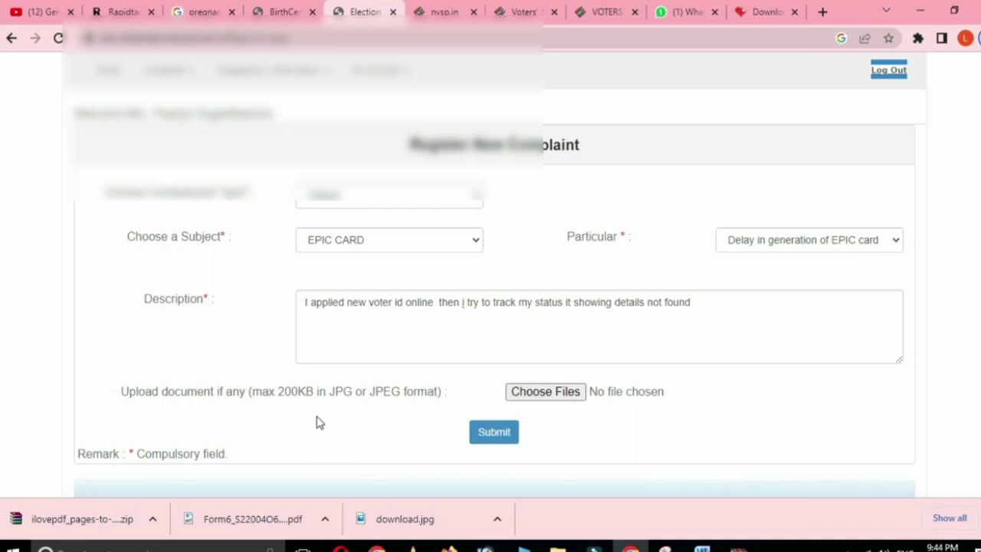
Attach the Form6 page image (Form6_S22…ge-0001.jpg) as the supporting document
left_click(551, 396)
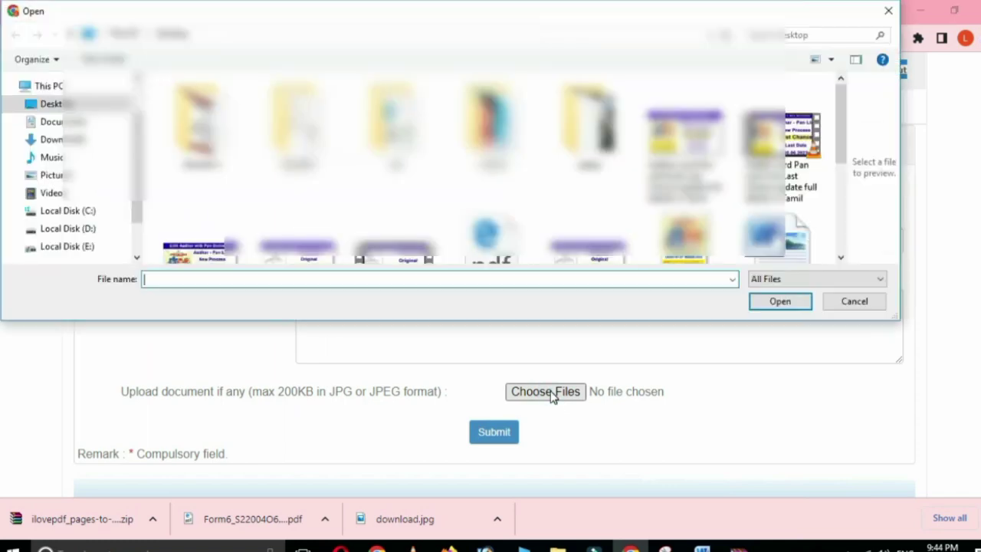
left_click(601, 187)
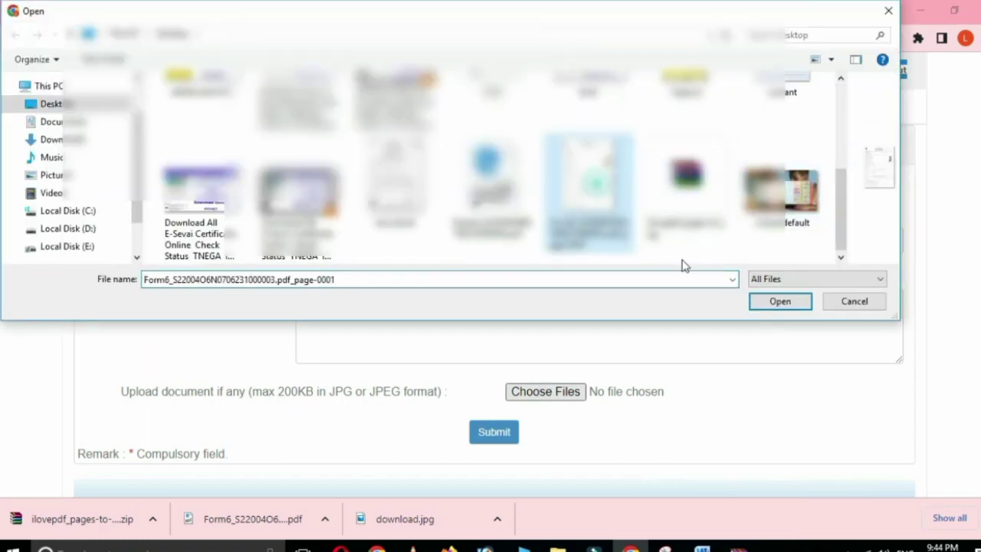
left_click(782, 301)
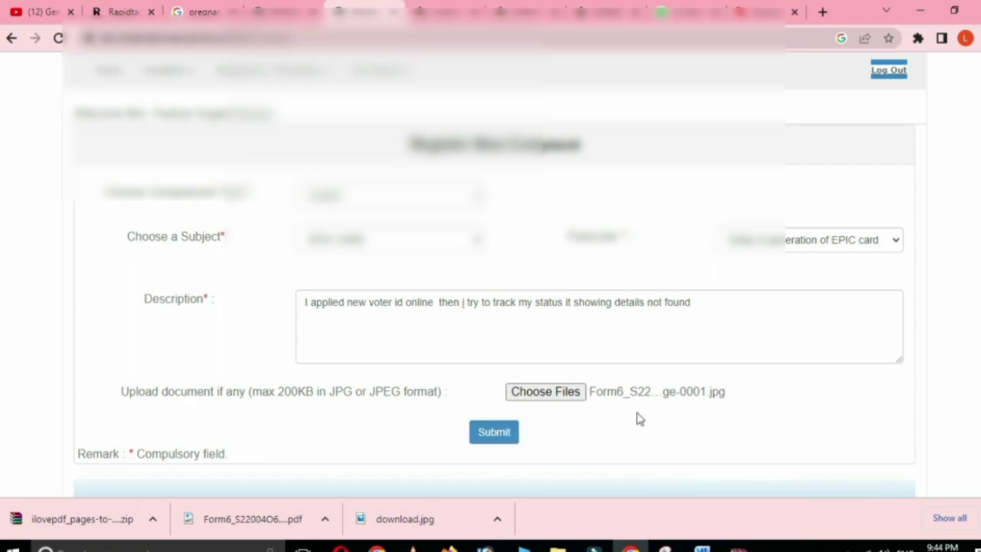
scroll(547, 356, "down", 1)
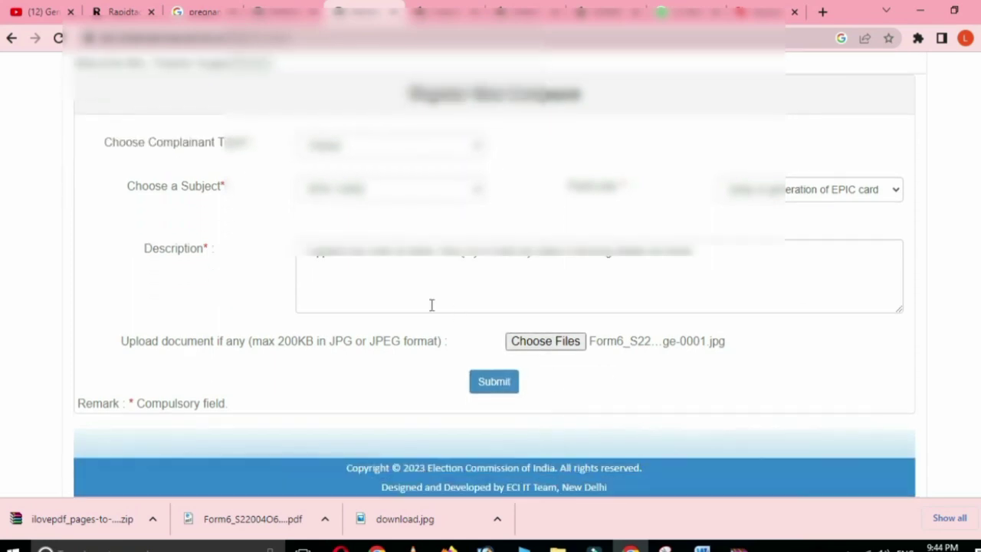
Submit the complaint and copy the newly issued complaint ID from the success banner
left_click(497, 383)
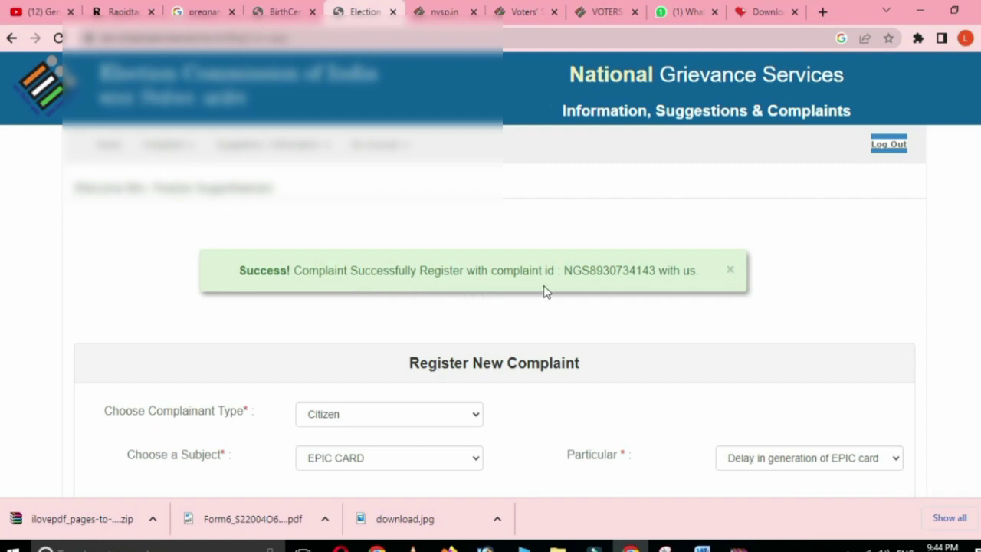
left_click_drag(567, 271, 653, 270)
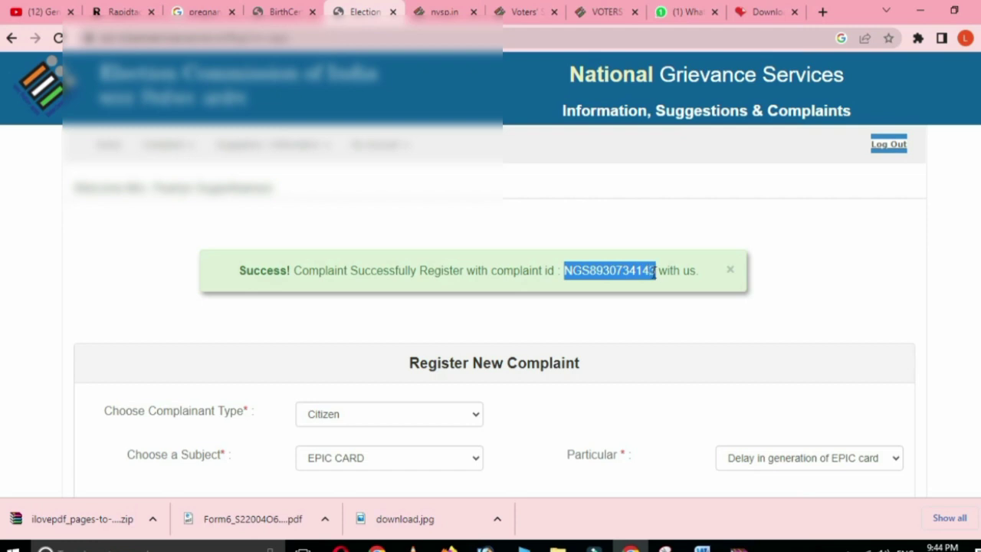
left_click_drag(656, 271, 660, 270)
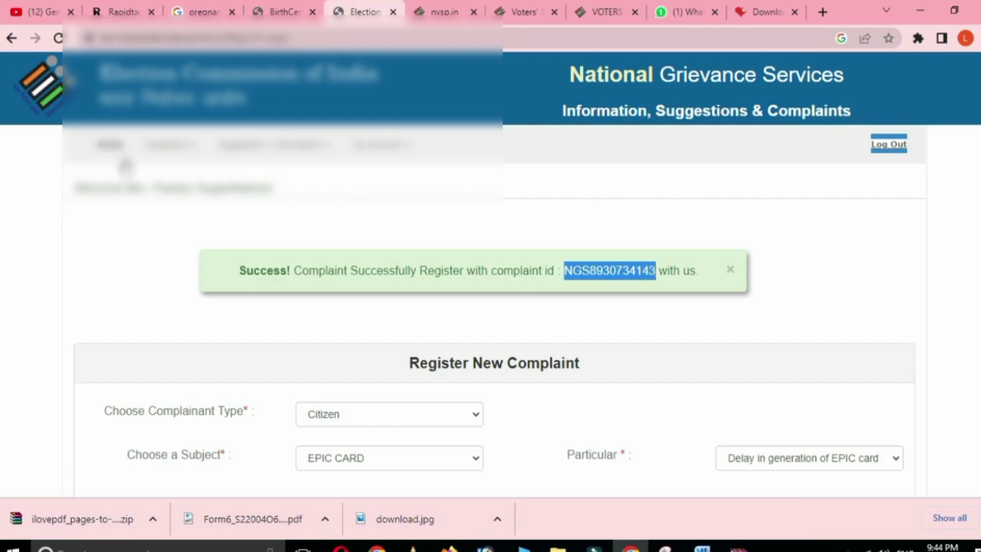
scroll(646, 340, "down", 2)
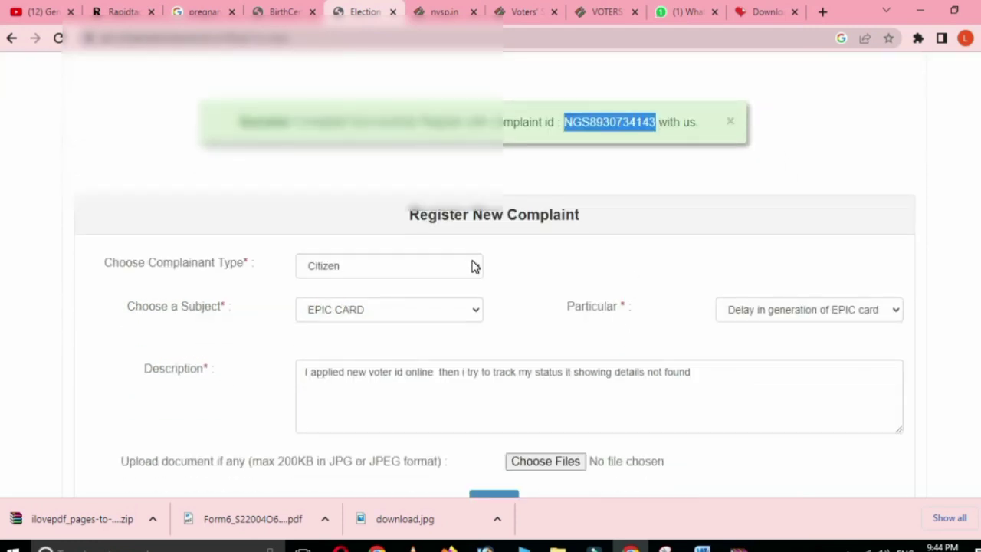
scroll(476, 266, "up", 2)
Return to the welcome page and log out of the grievance account
left_click(111, 144)
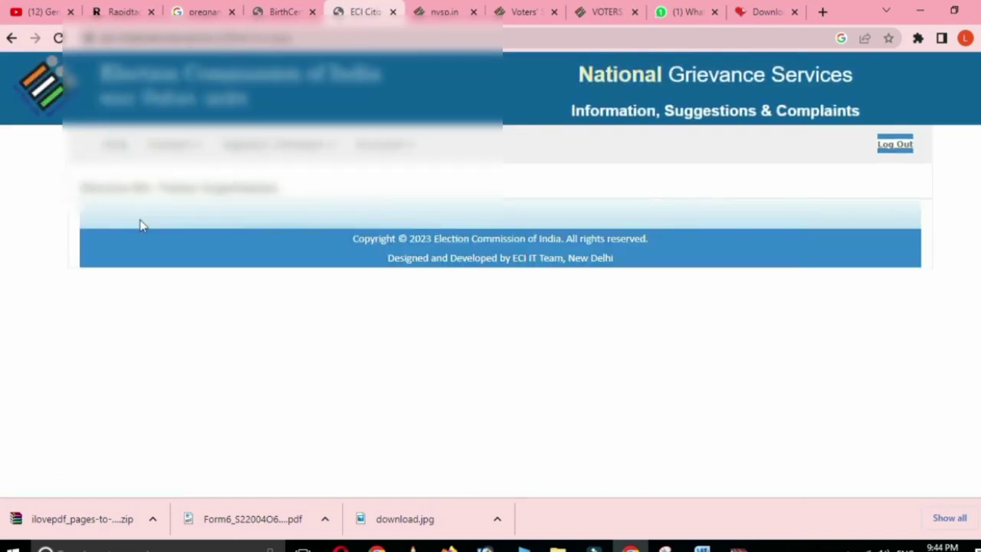
left_click(113, 145)
left_click(896, 146)
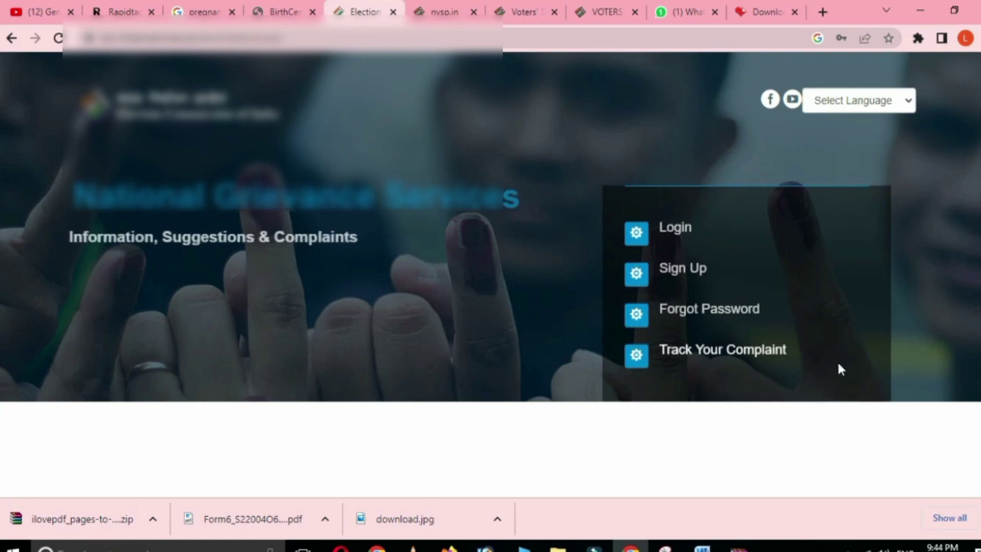
Paste the copied complaint ID into Track Your Complaint and show its status
left_click(702, 351)
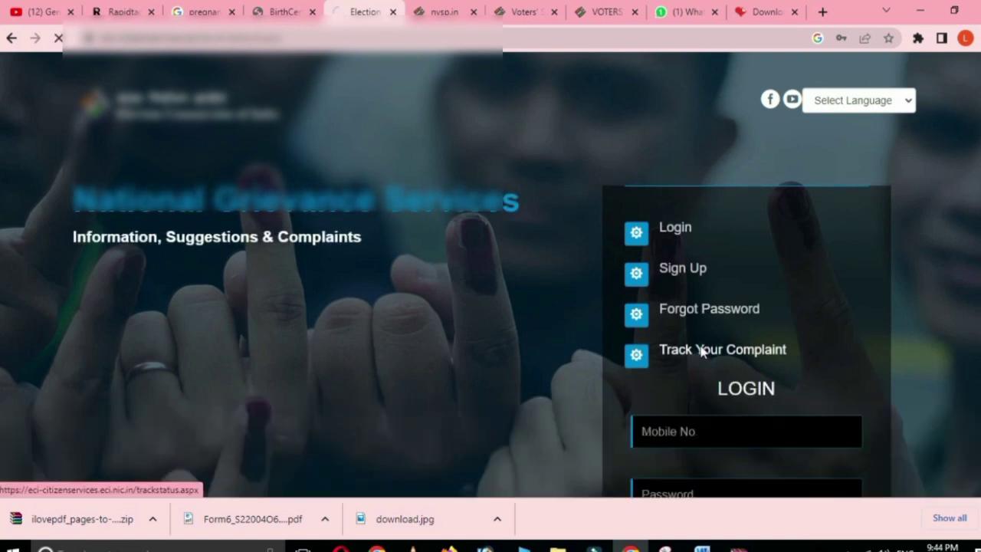
left_click(537, 200)
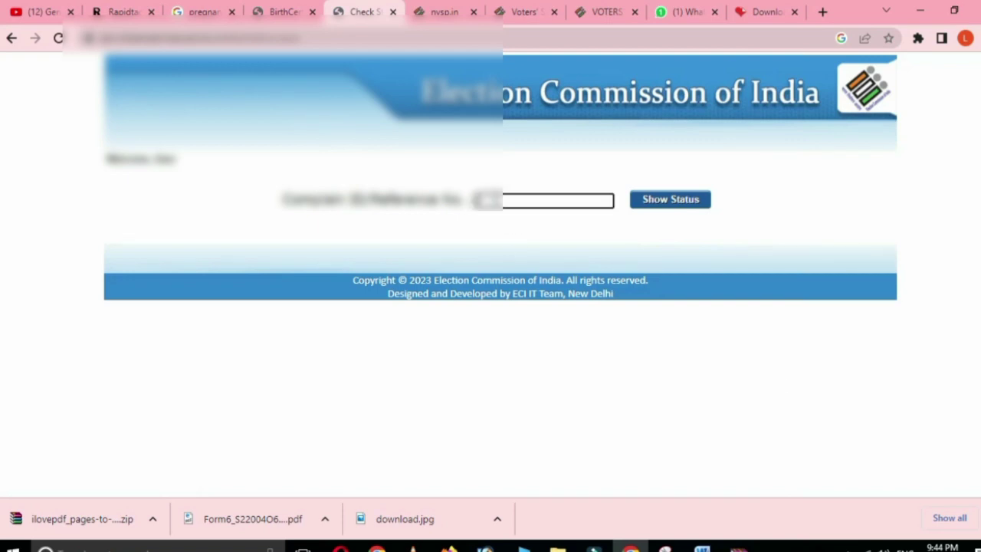
key("ctrl+v")
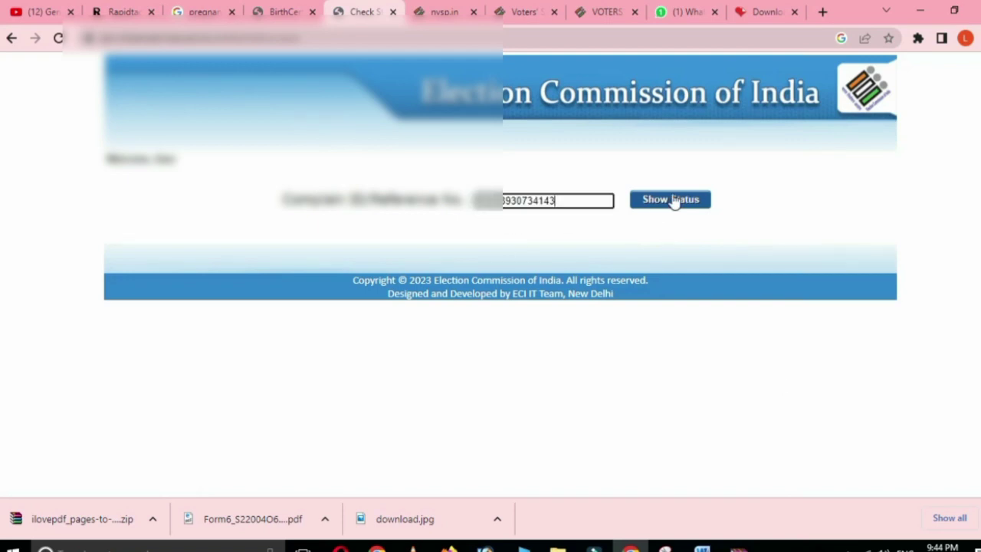
left_click(673, 199)
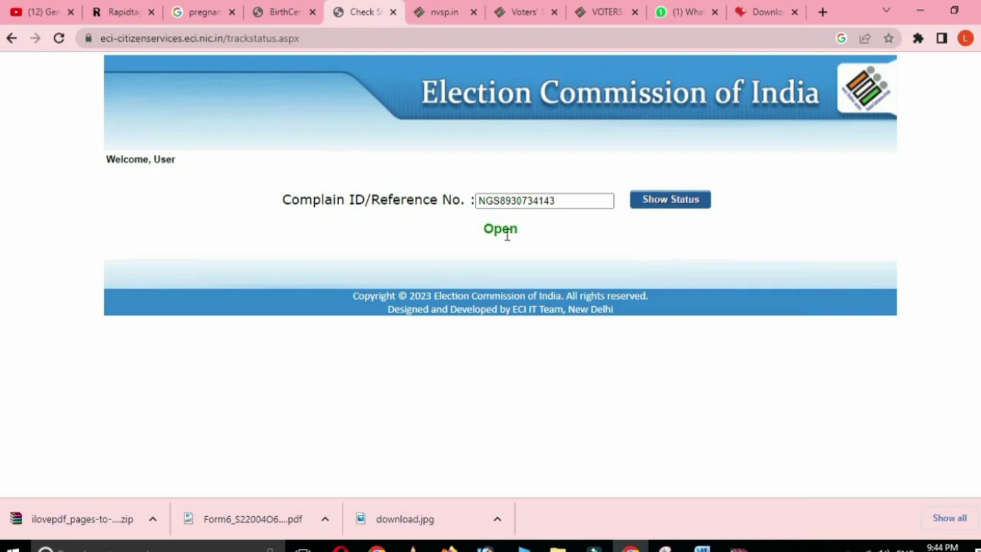
left_click(681, 199)
Recheck the complaint's status, confirming it reads Open, then go back to the home page
double_click(503, 227)
left_click(529, 230)
left_click(673, 202)
left_click(10, 40)
left_click(10, 40)
left_click_drag(480, 230, 517, 235)
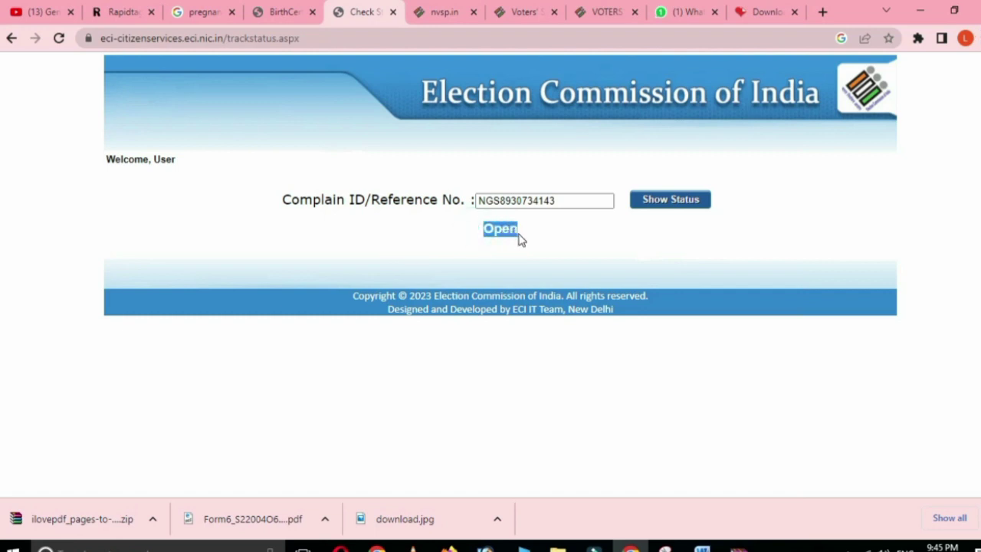
left_click(584, 240)
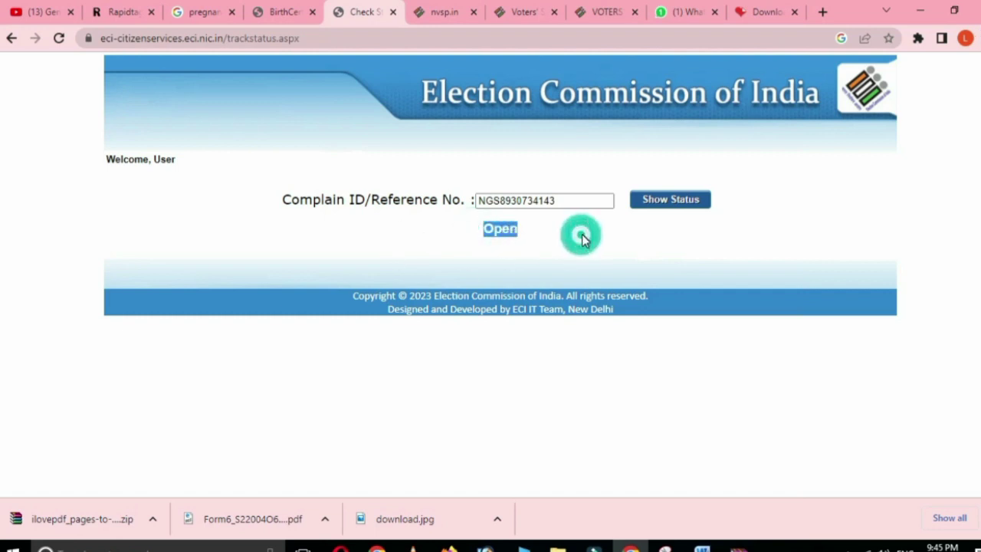
left_click(521, 250)
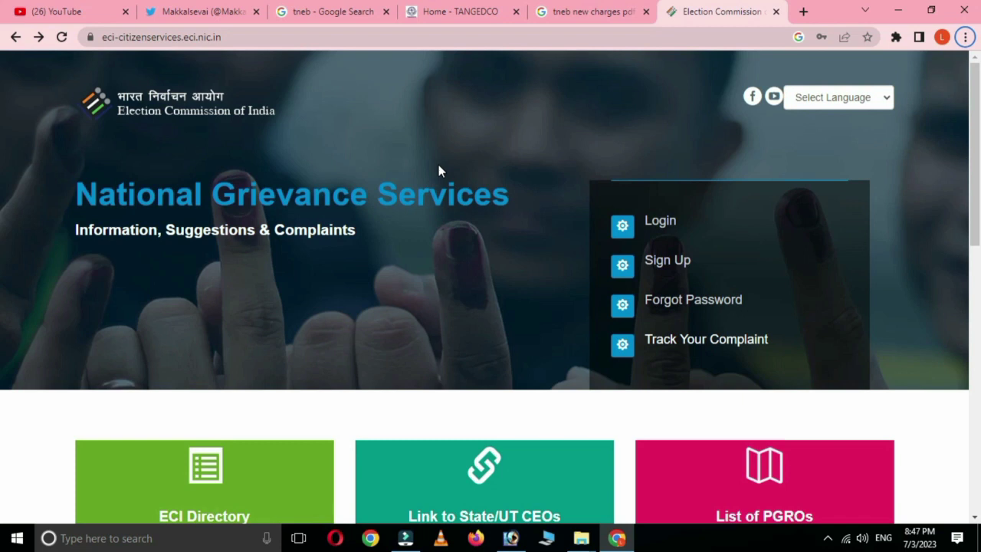
Open complaint tracking, fill the saved complaint ID from autofill, and show its status
left_click(690, 342)
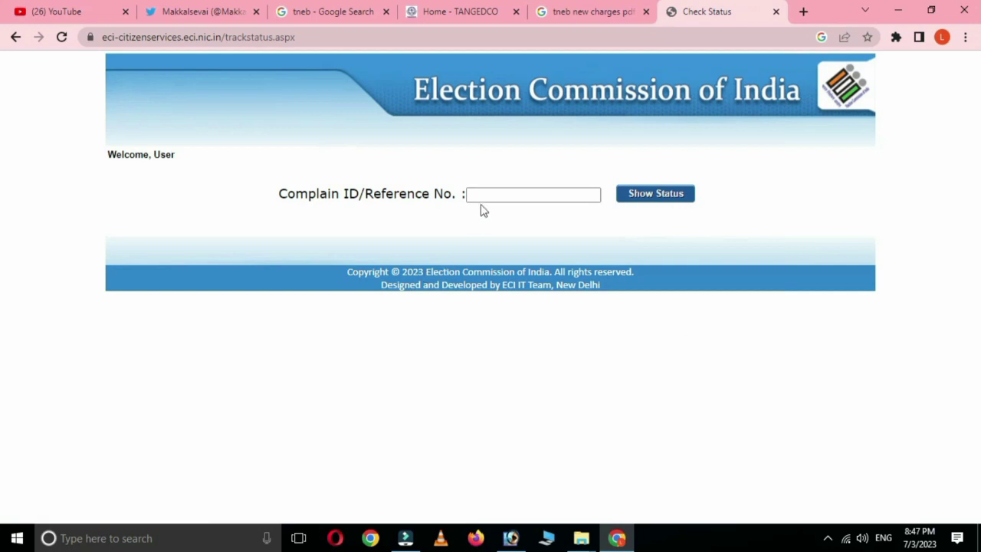
left_click(480, 196)
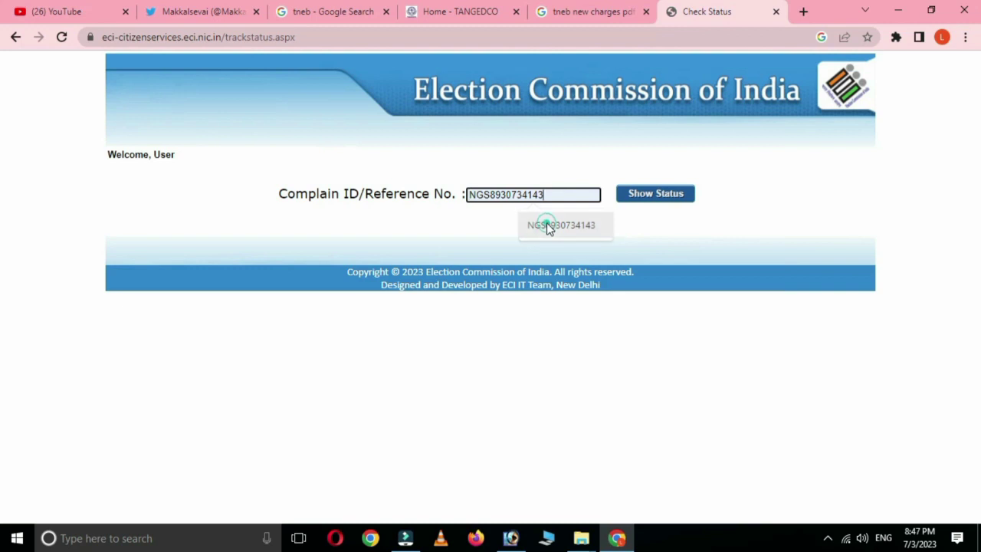
left_click(547, 225)
left_click(657, 195)
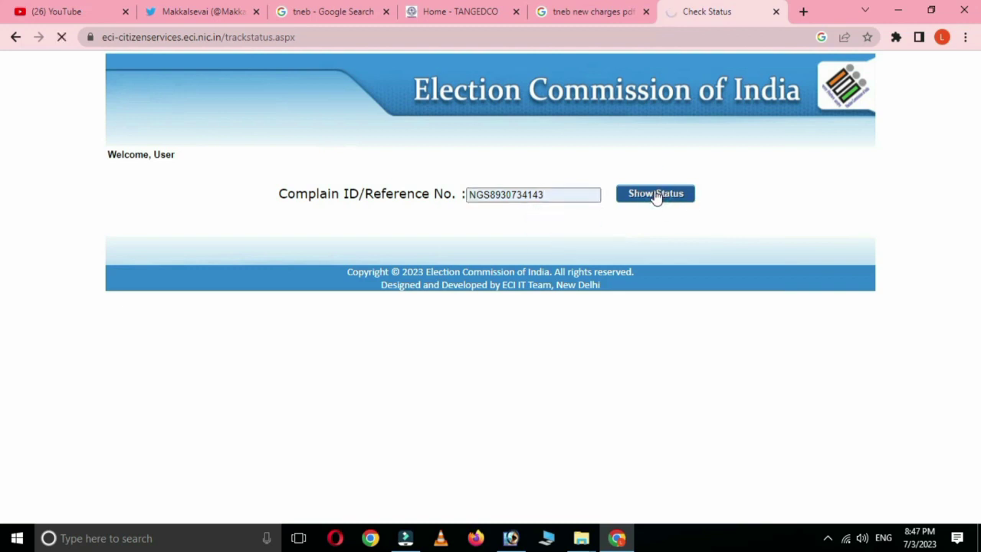